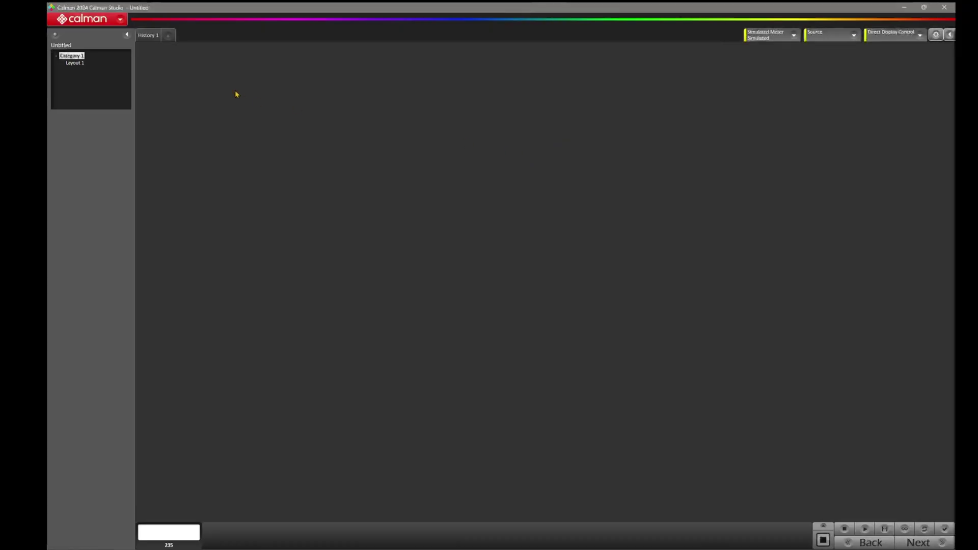
Load the Analysis > Color Volume Analysis workflow template, then collapse and re-expand the step navigation.
{"action": "left_click", "coordinate": [100, 22]}
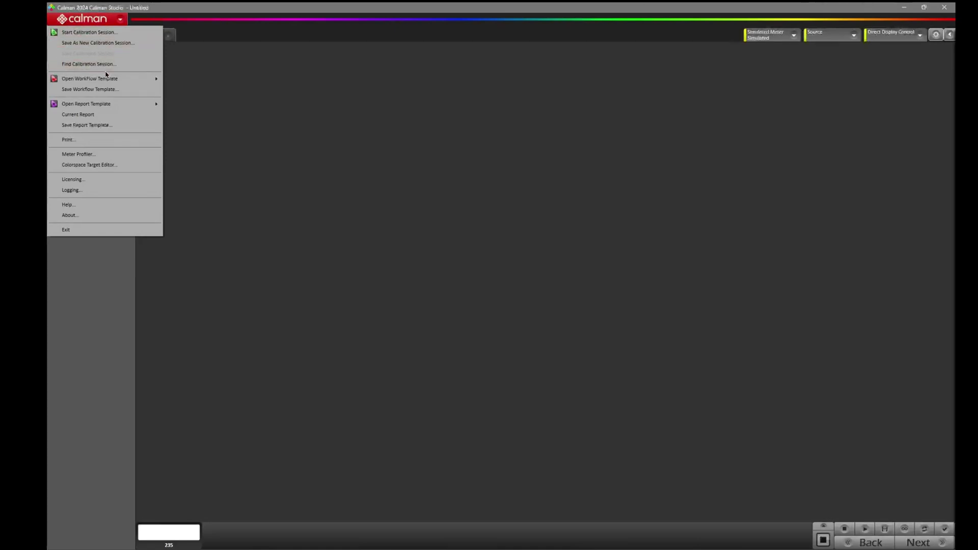
{"action": "mouse_move", "coordinate": [106, 79]}
{"action": "mouse_move", "coordinate": [192, 84]}
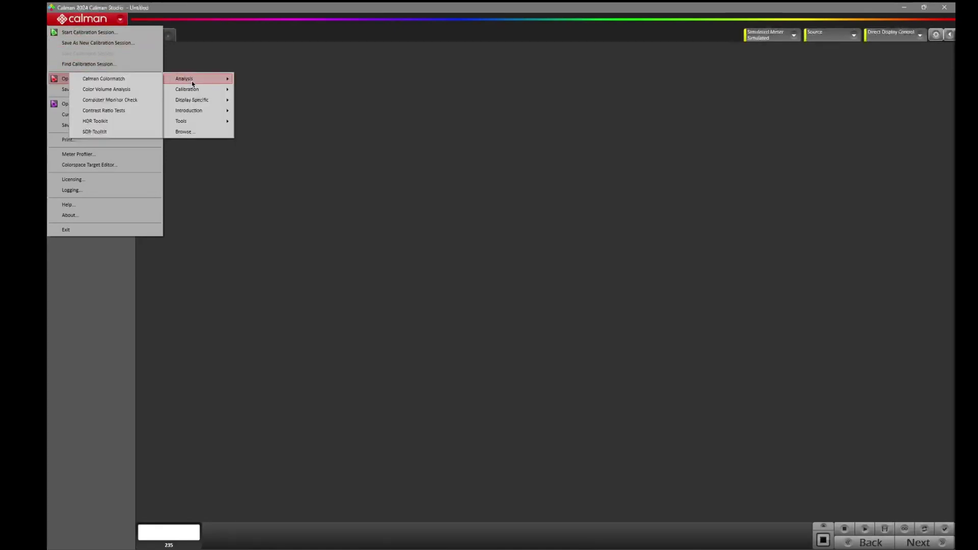
{"action": "left_click", "coordinate": [130, 90]}
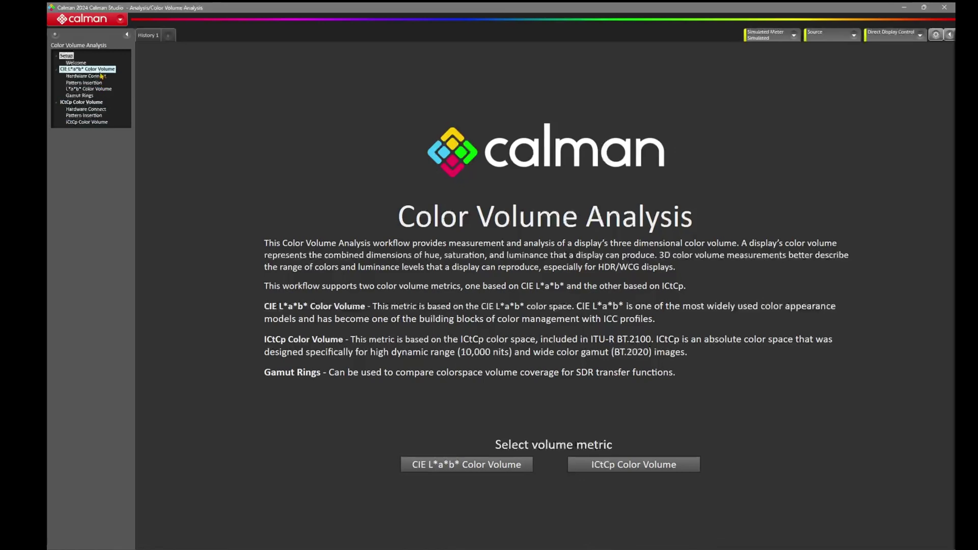
{"action": "left_click", "coordinate": [127, 34]}
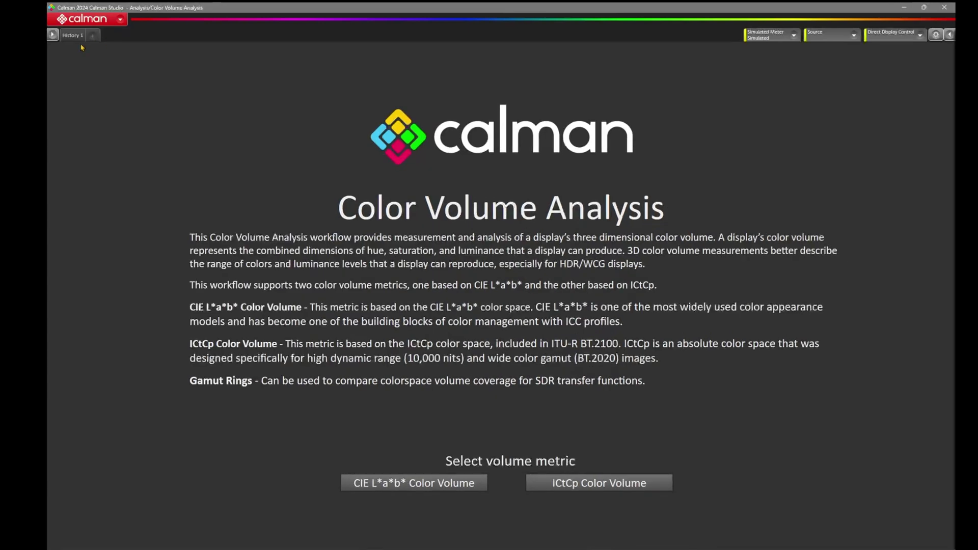
{"action": "left_click", "coordinate": [53, 35]}
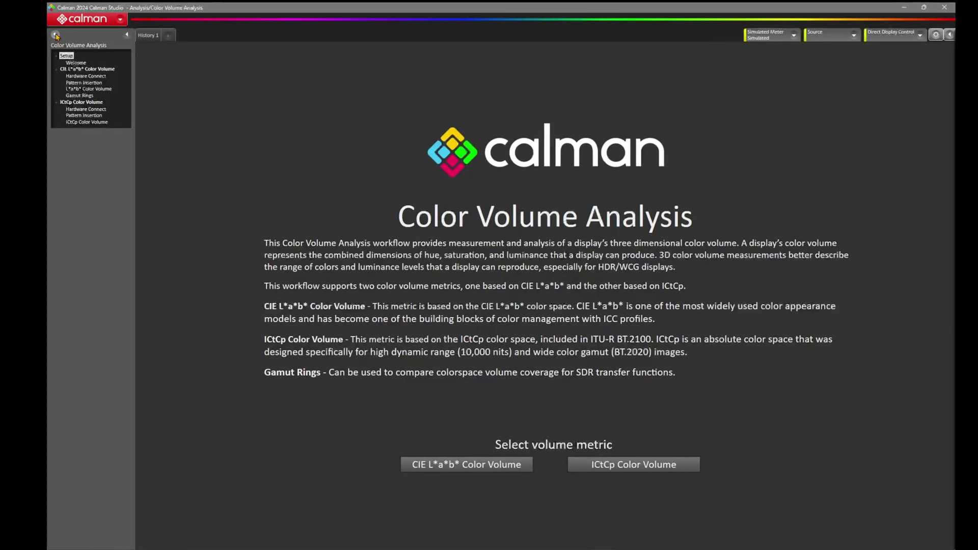
Start the CIE L*a*b* Color Volume path and search for a connected meter.
{"action": "left_click", "coordinate": [465, 467]}
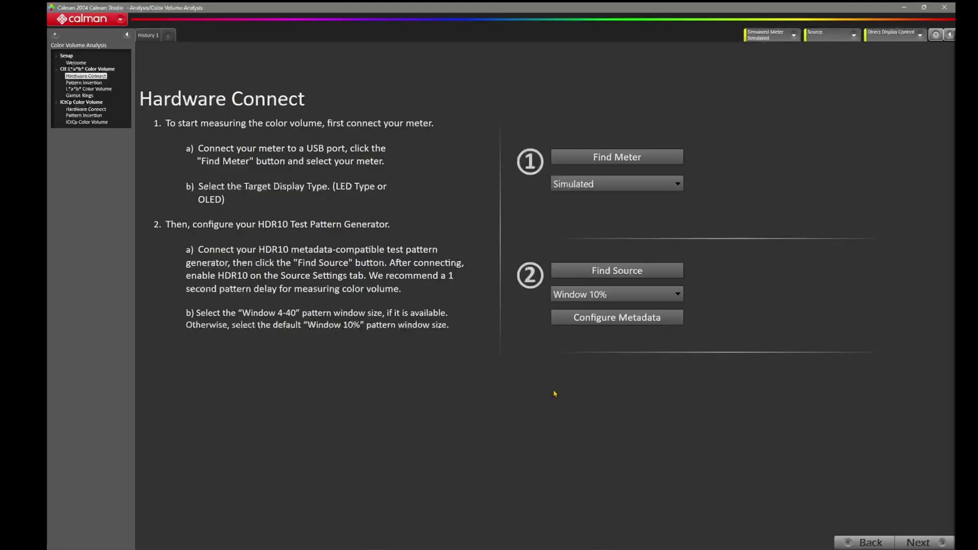
{"action": "left_click", "coordinate": [612, 161]}
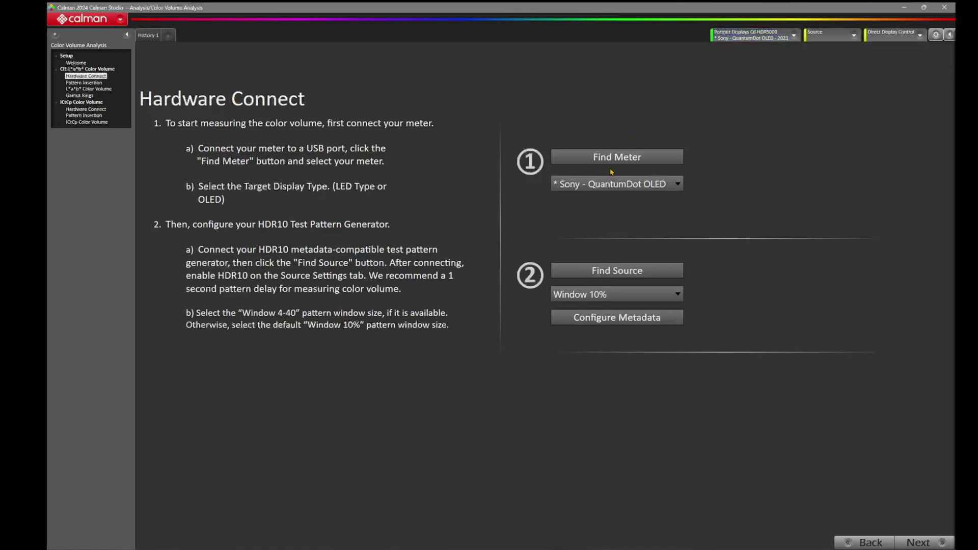
Find and connect the Portrait Displays G1 pattern generator as the pattern source.
{"action": "left_click", "coordinate": [611, 271]}
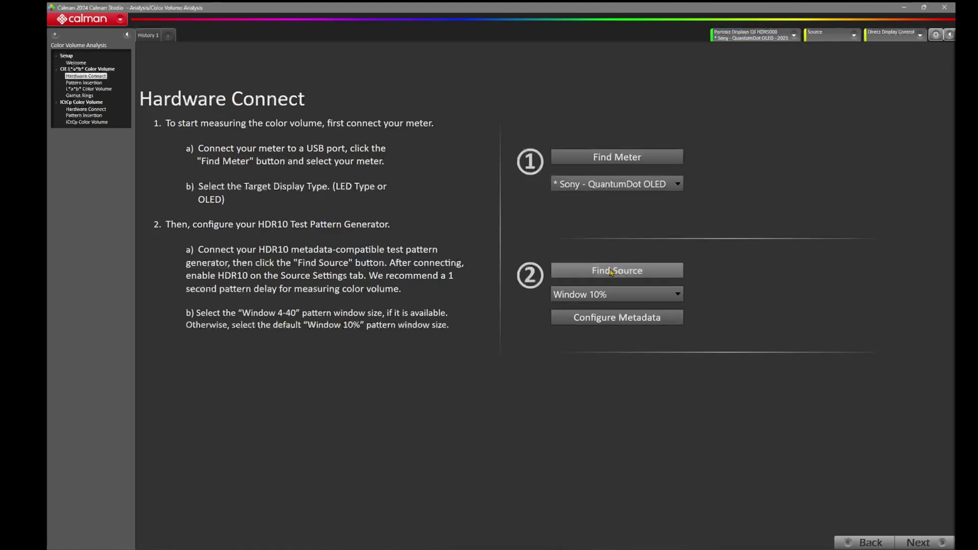
{"action": "left_click", "coordinate": [505, 279]}
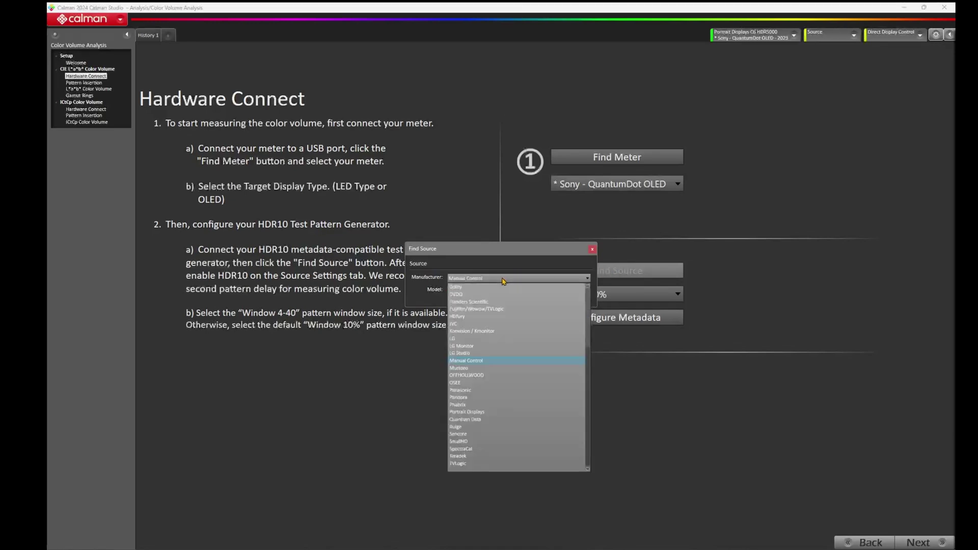
{"action": "left_click", "coordinate": [482, 413]}
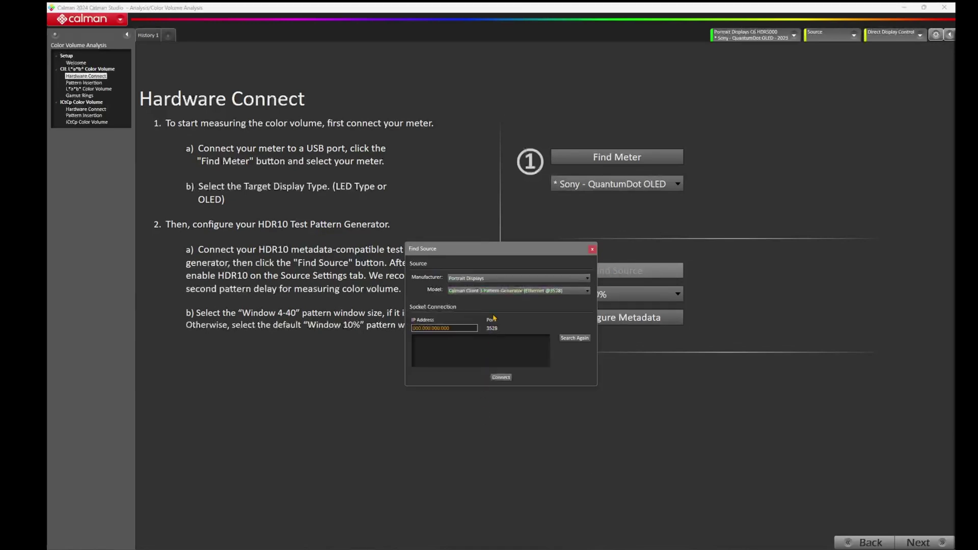
{"action": "left_click", "coordinate": [503, 291]}
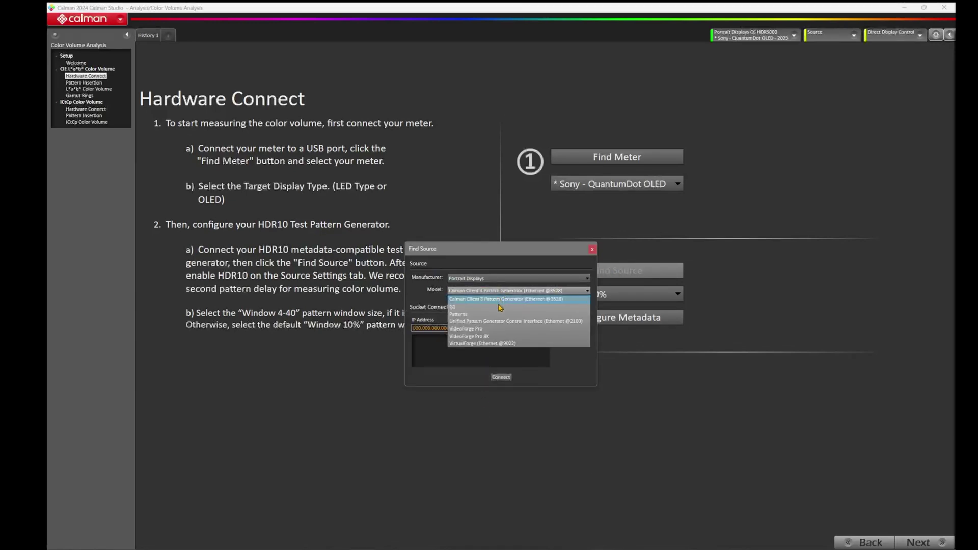
{"action": "left_click", "coordinate": [500, 307]}
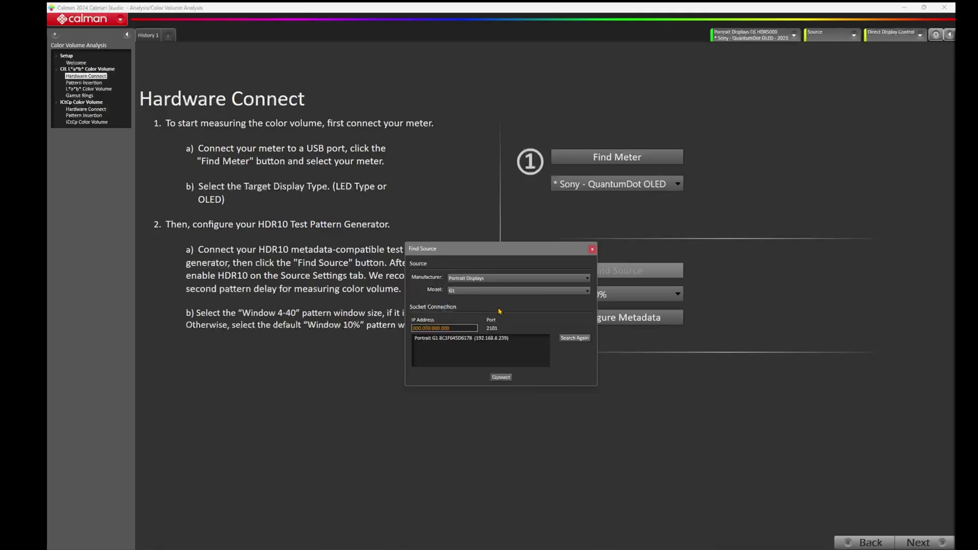
{"action": "left_click", "coordinate": [460, 339]}
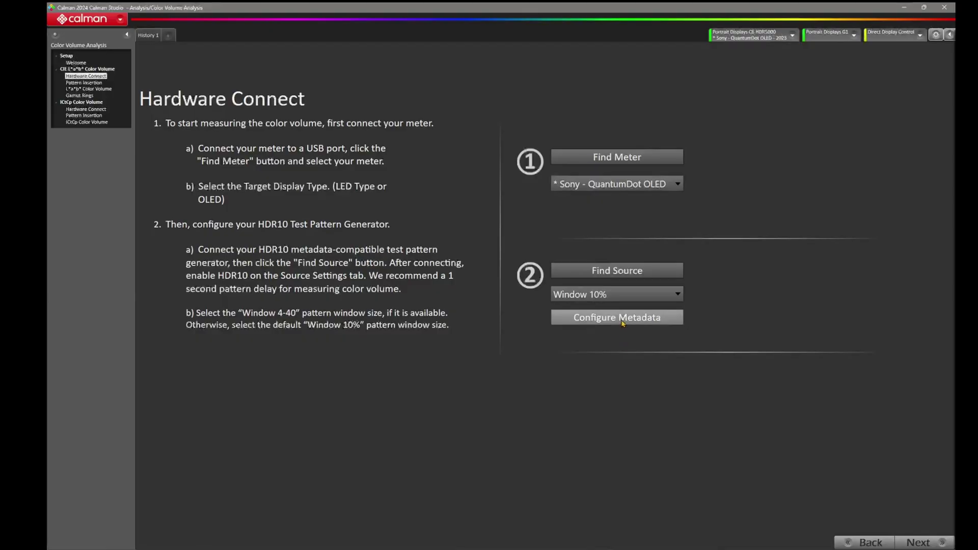
{"action": "left_click", "coordinate": [622, 321]}
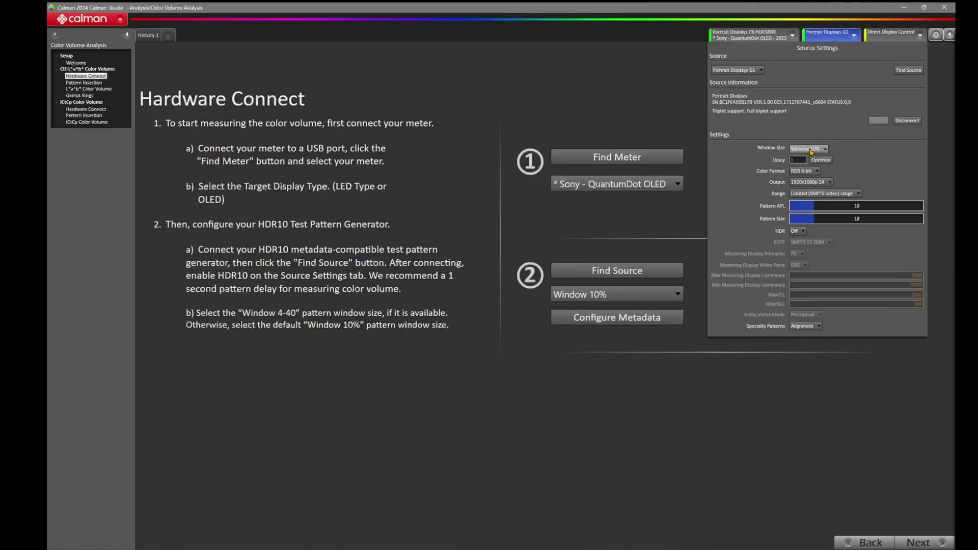
Set the G1 to a Window 4-40 pattern with 3840x2160p 24 output and check the HDR mode options.
{"action": "left_click", "coordinate": [812, 150]}
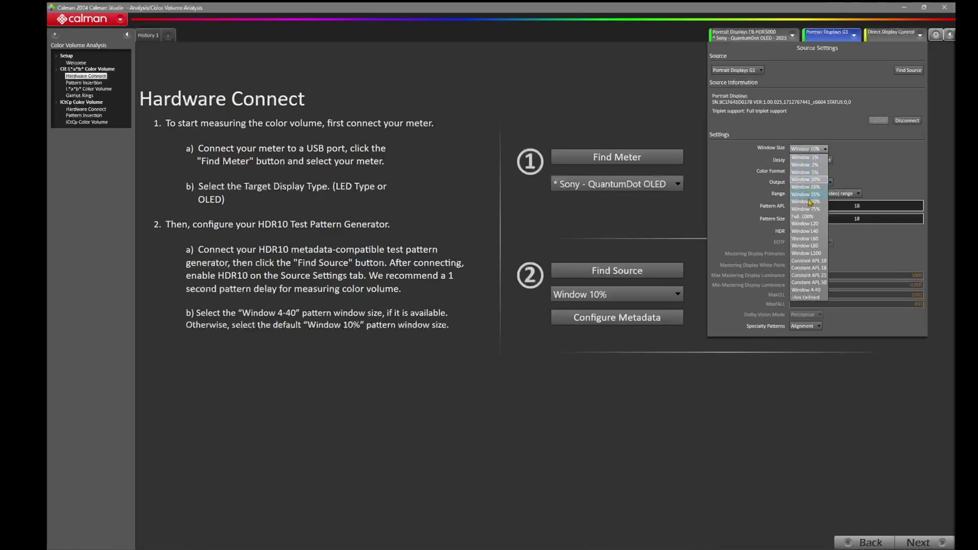
{"action": "left_click", "coordinate": [822, 290]}
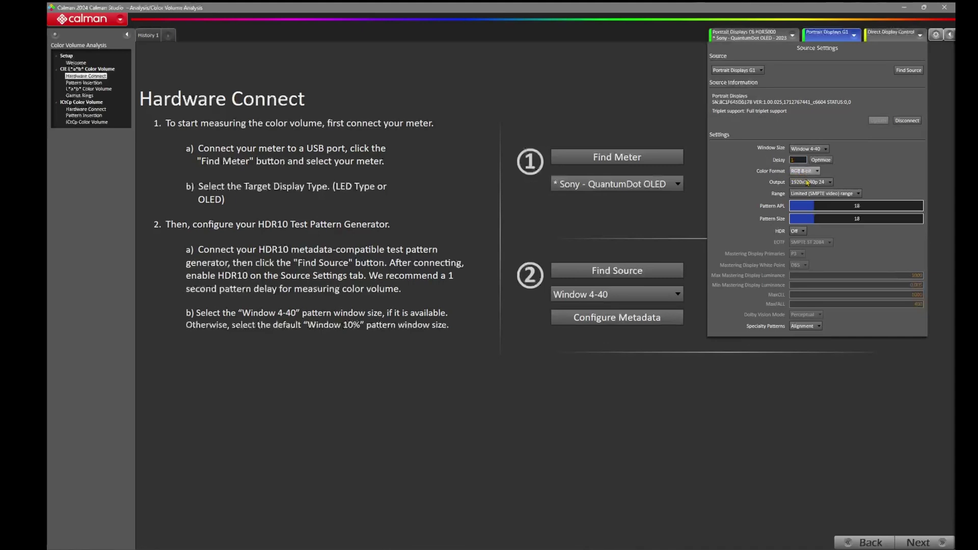
{"action": "left_click", "coordinate": [825, 183]}
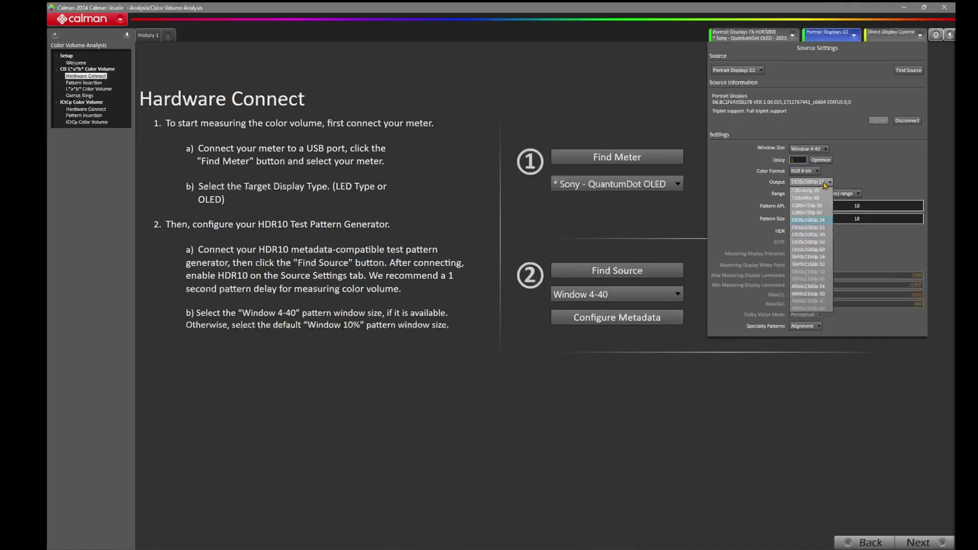
{"action": "left_click", "coordinate": [817, 257]}
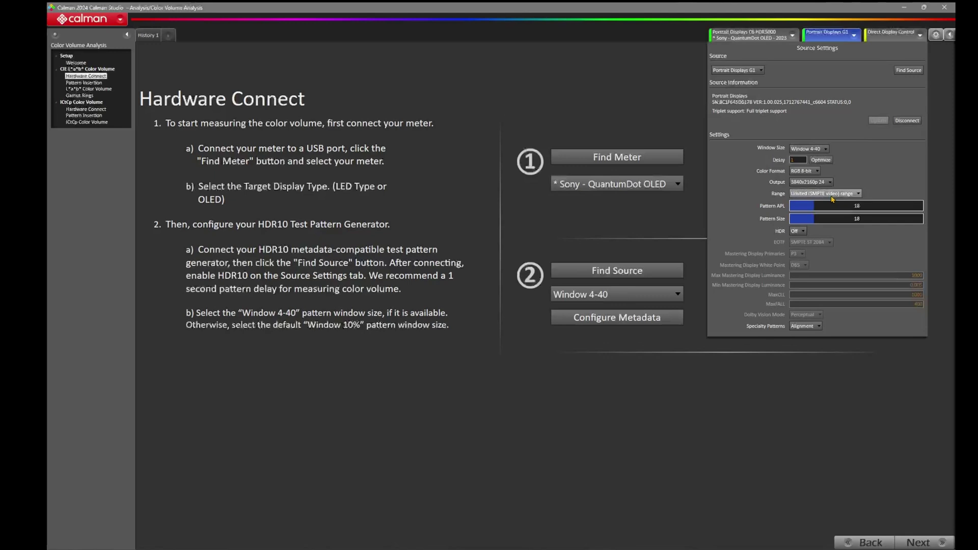
{"action": "left_click", "coordinate": [802, 232]}
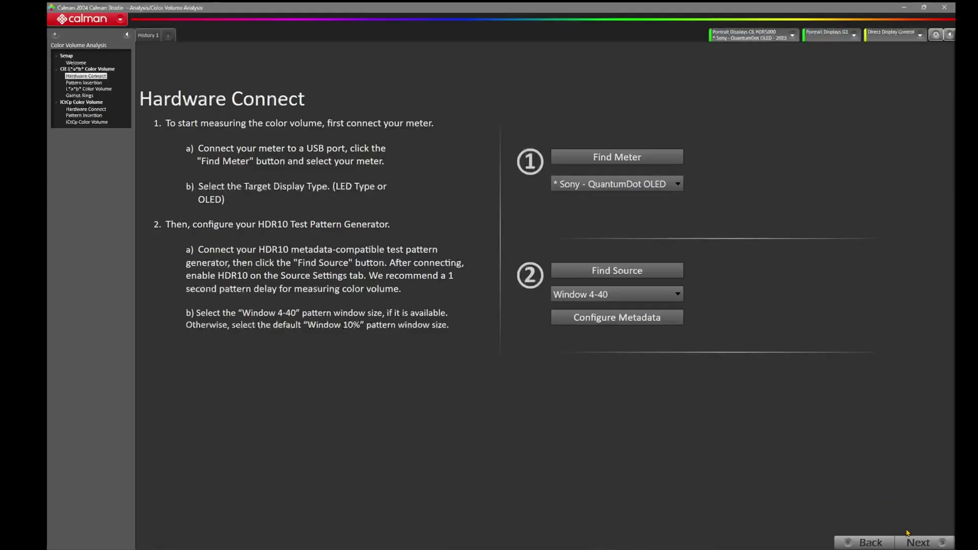
Advance through Pattern Insertion to the CIE L*a*b* Color Volume step, then select Gamut Rings.
{"action": "left_click", "coordinate": [913, 543]}
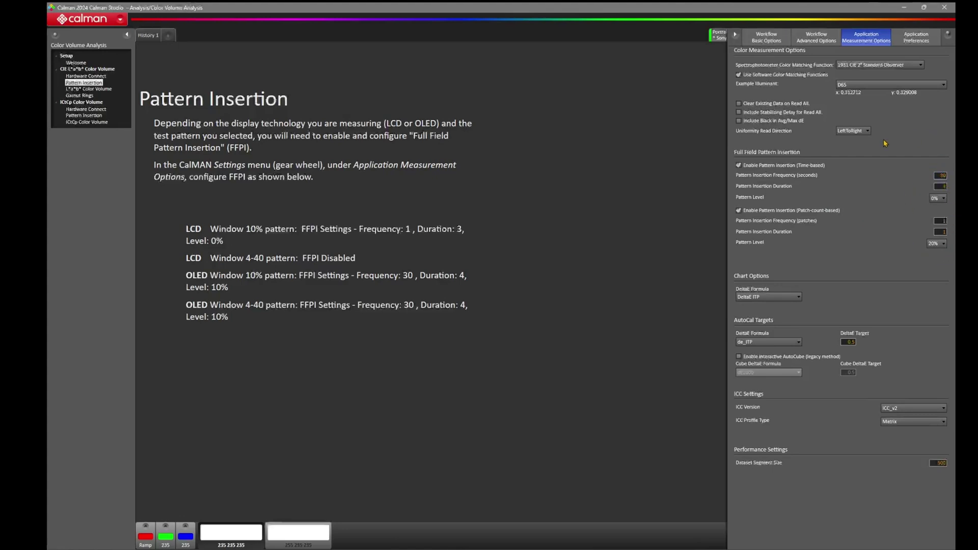
{"action": "left_click", "coordinate": [642, 228]}
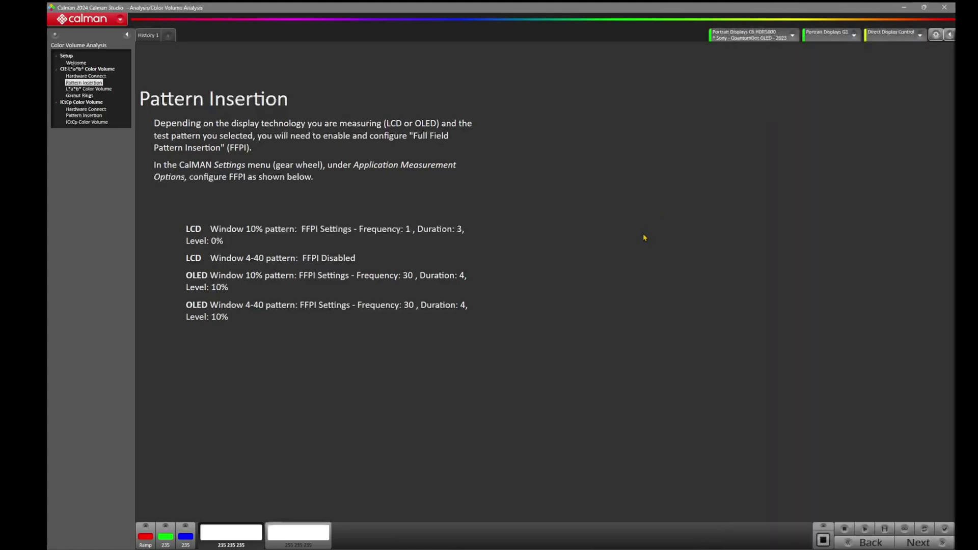
{"action": "left_click", "coordinate": [916, 545]}
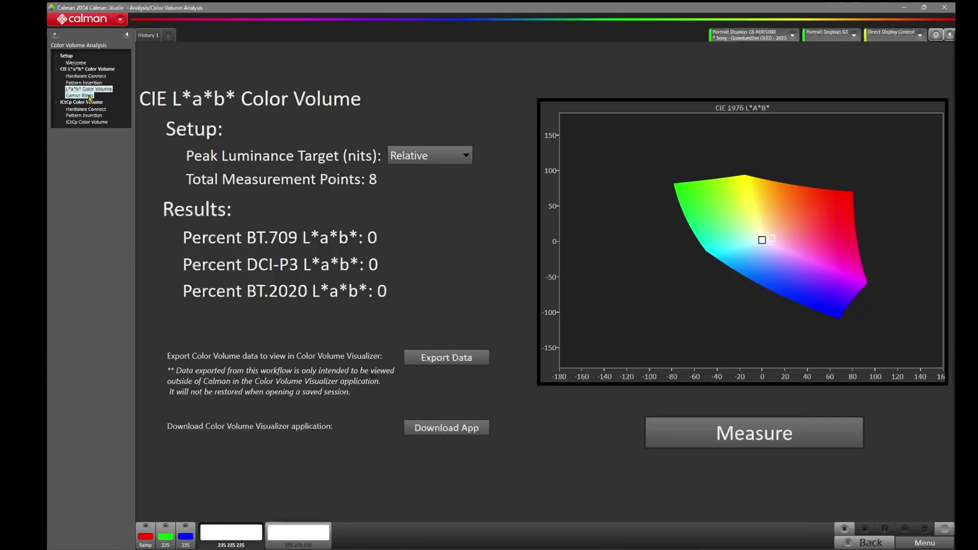
{"action": "left_click", "coordinate": [90, 97]}
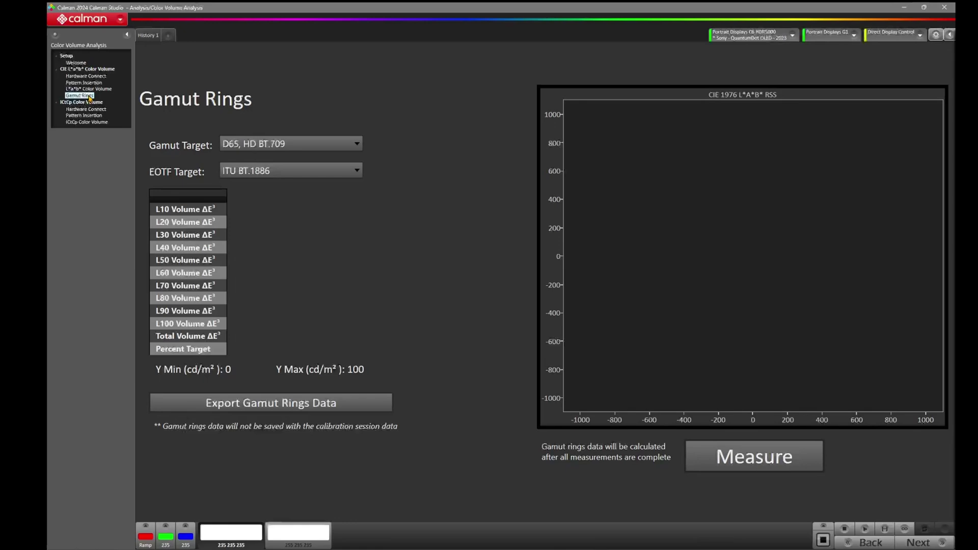
Measure gamut rings against the BT.2020 HDR target (82.09% covered) and export the data.
{"action": "left_click", "coordinate": [284, 144]}
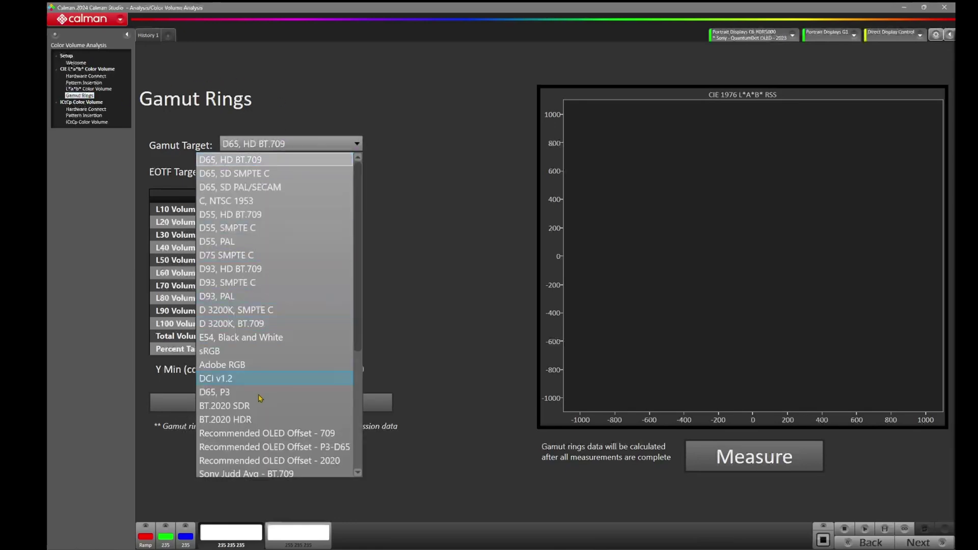
{"action": "left_click", "coordinate": [253, 419]}
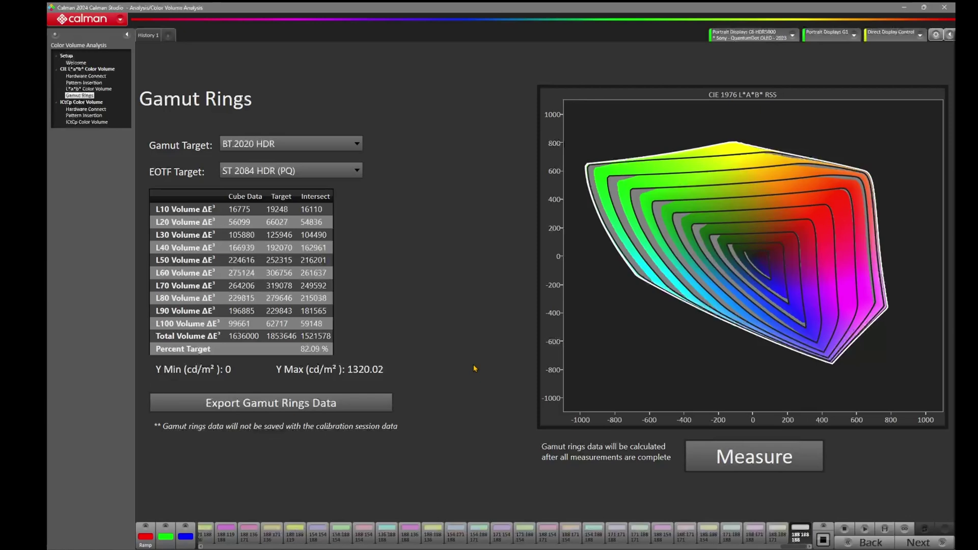
{"action": "left_click", "coordinate": [346, 405]}
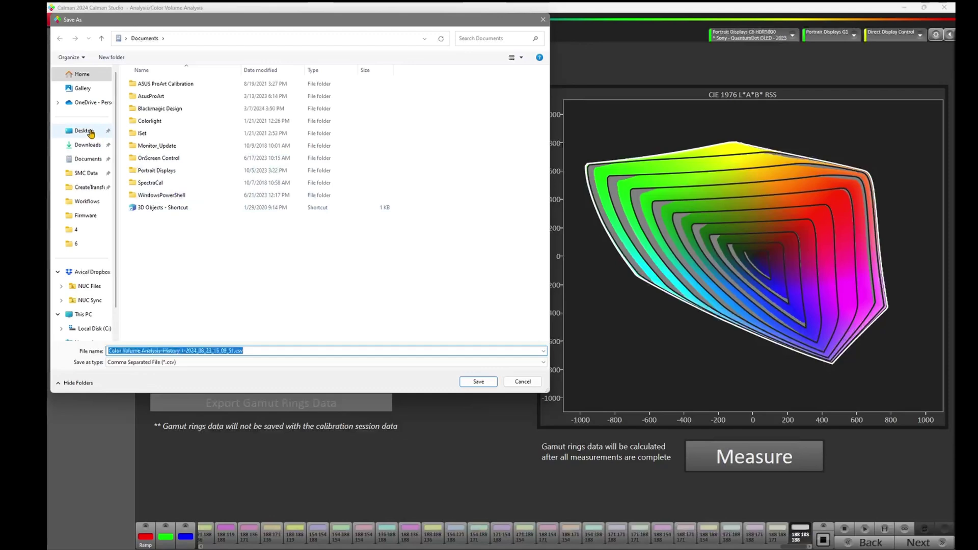
{"action": "left_click", "coordinate": [81, 131]}
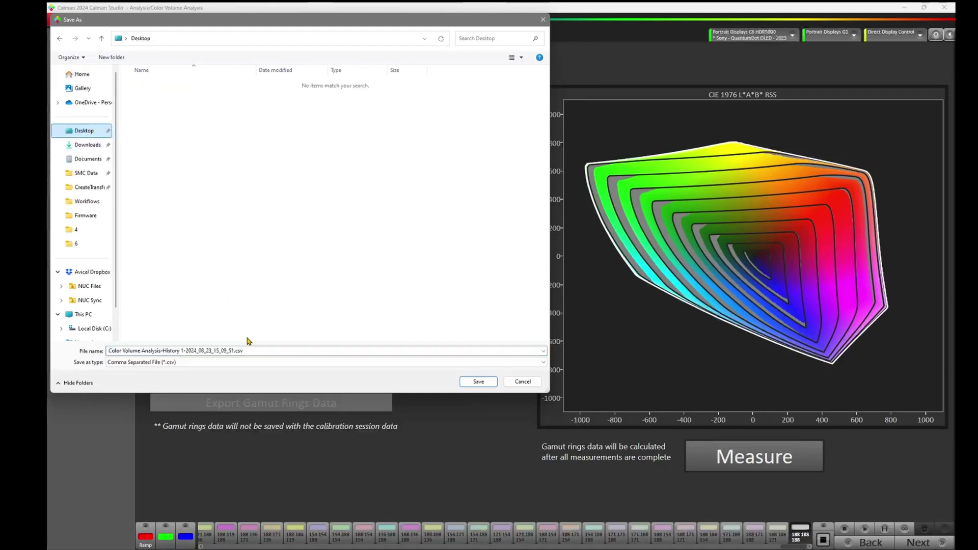
{"action": "left_click", "coordinate": [233, 351]}
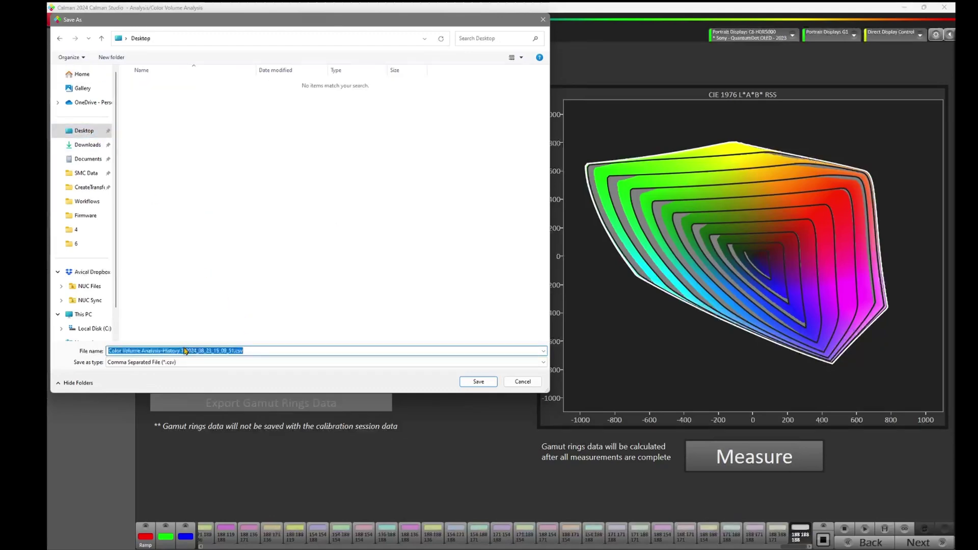
{"action": "key", "text": "Return"}
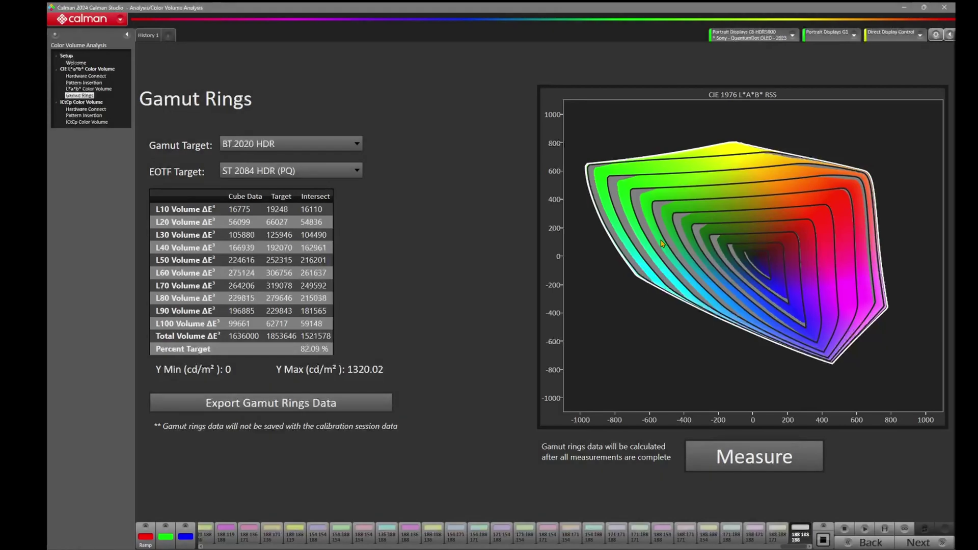
In the chart properties, set both Outer Gamut and Inner Gamut to Cube Data.
{"action": "right_click", "coordinate": [712, 210]}
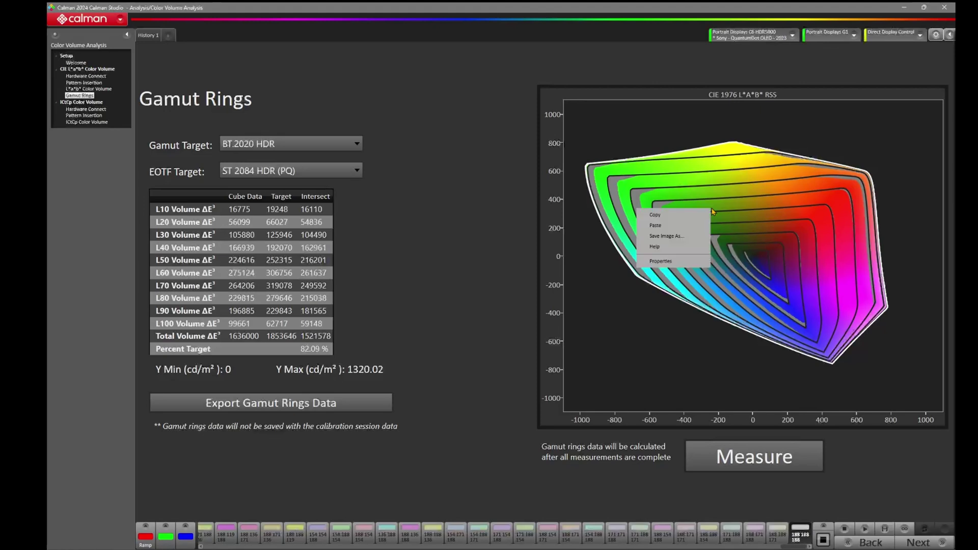
{"action": "left_click", "coordinate": [660, 262]}
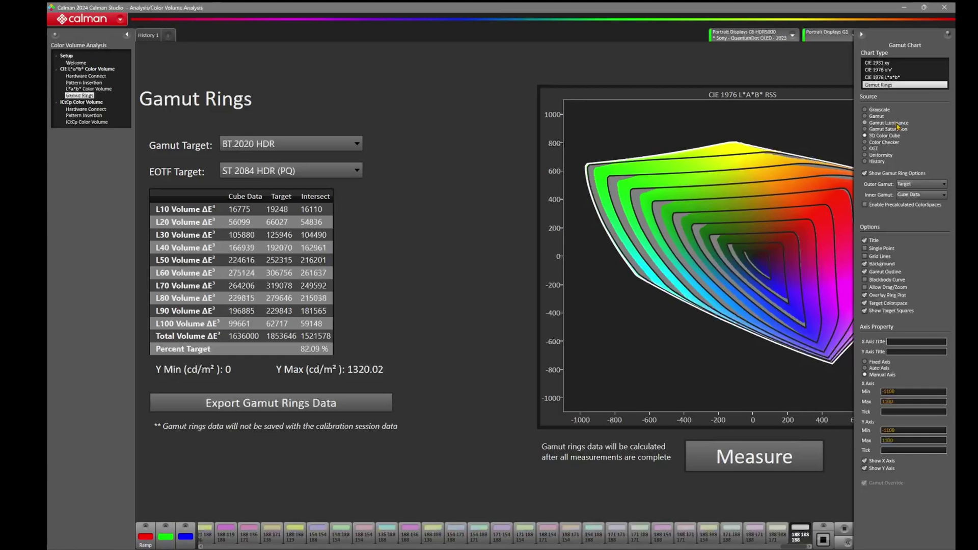
{"action": "left_click", "coordinate": [911, 187]}
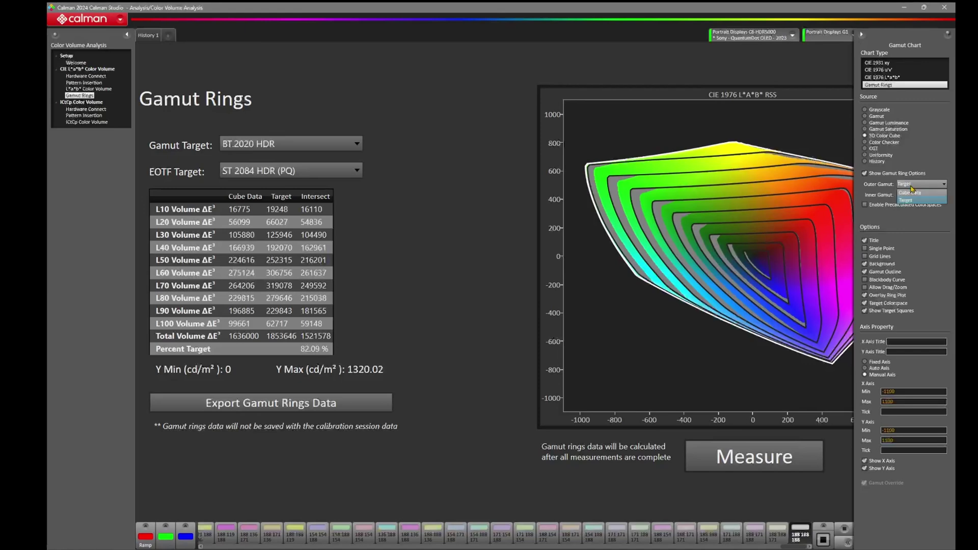
{"action": "left_click", "coordinate": [909, 193]}
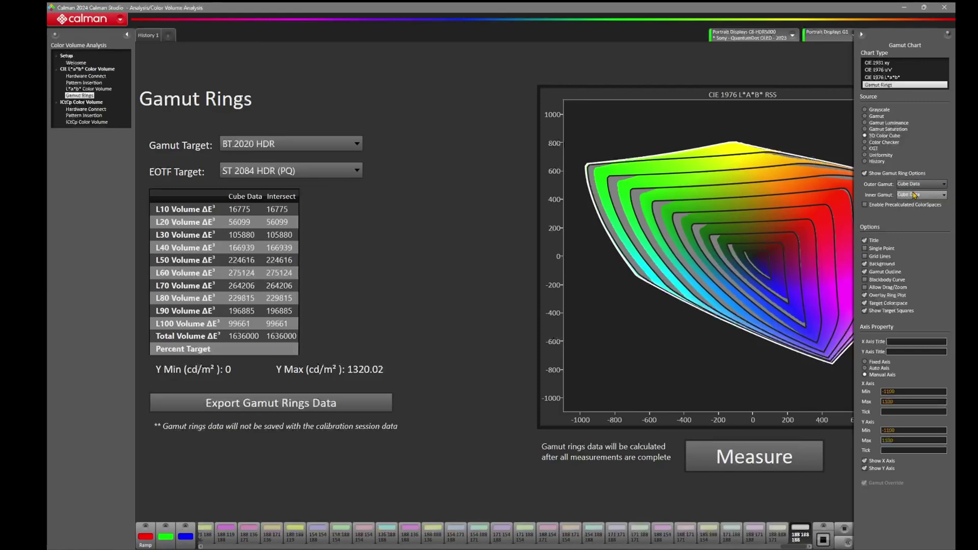
{"action": "left_click", "coordinate": [914, 194]}
{"action": "left_click", "coordinate": [909, 204]}
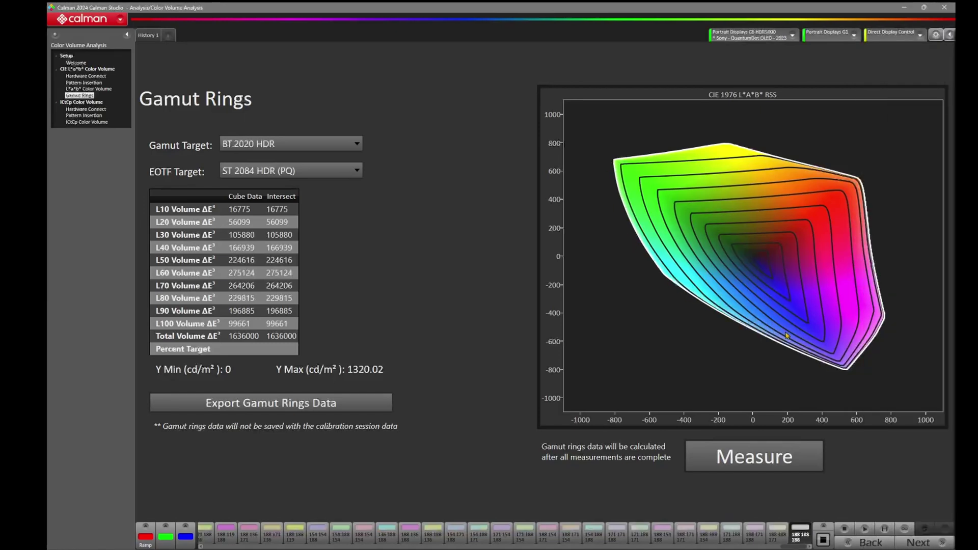
Set the chart's Outer Gamut back to Target and review the gamut target list for D65, P3.
{"action": "right_click", "coordinate": [748, 137]}
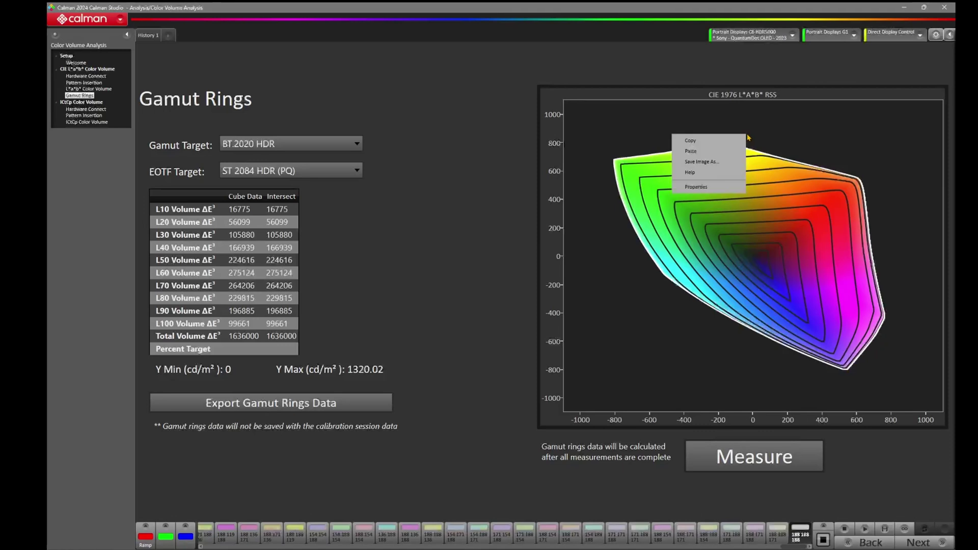
{"action": "left_click", "coordinate": [715, 191]}
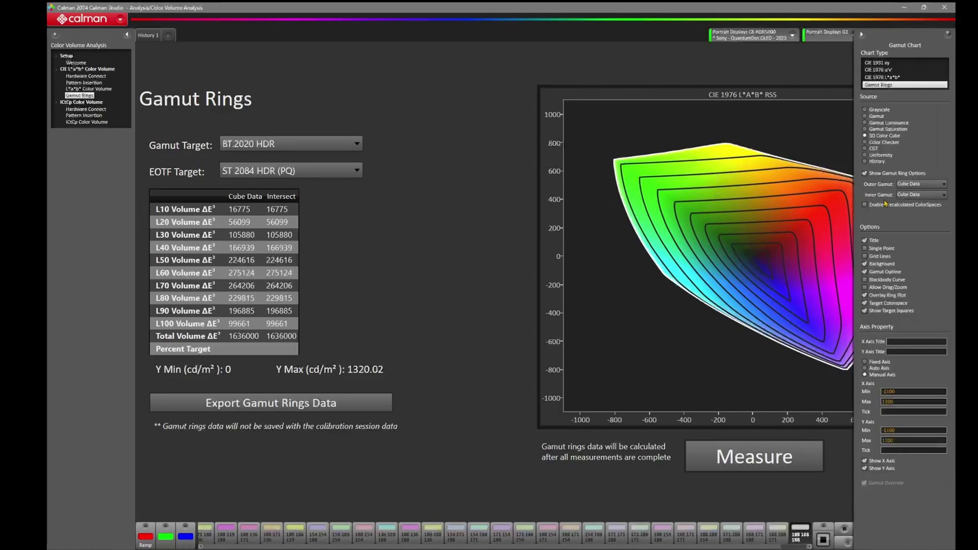
{"action": "left_click", "coordinate": [916, 185]}
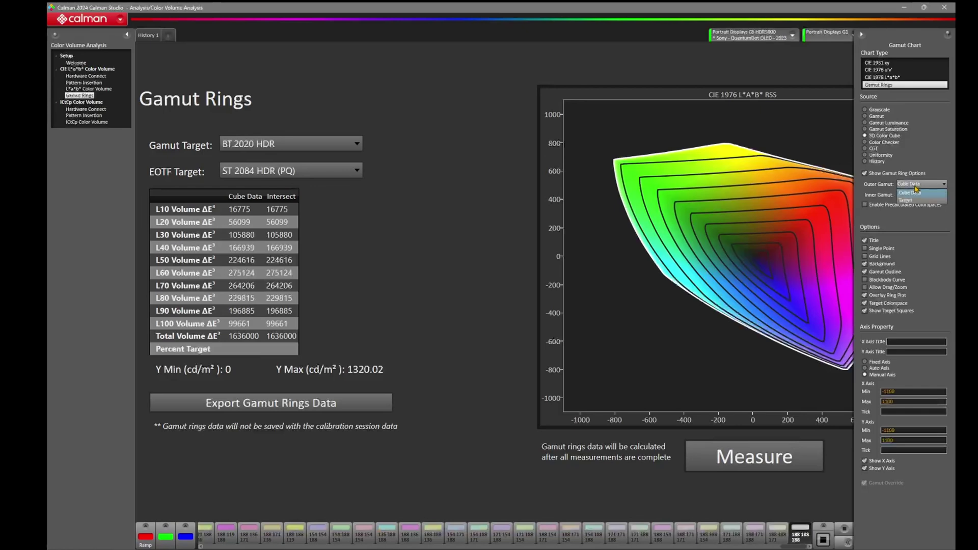
{"action": "left_click", "coordinate": [915, 200]}
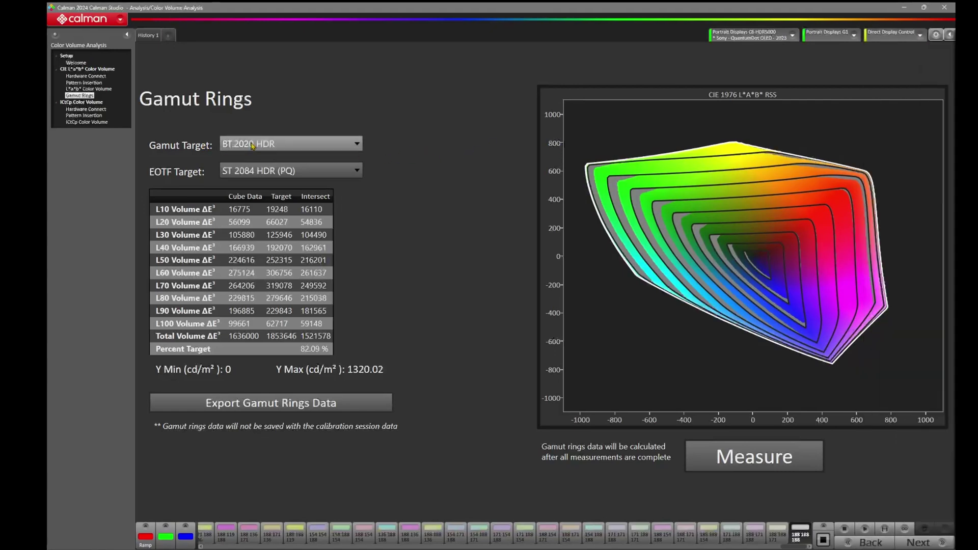
{"action": "left_click", "coordinate": [271, 142]}
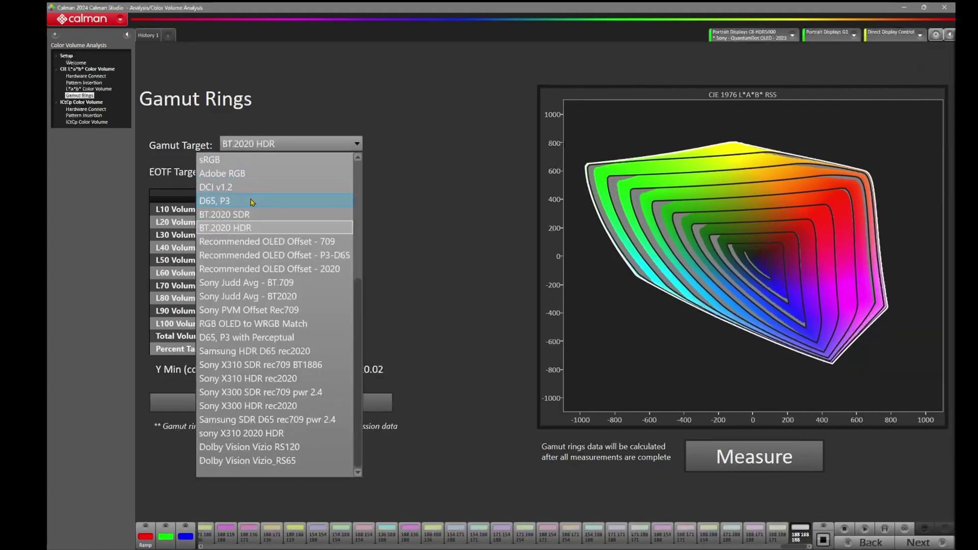
{"action": "key", "text": "Escape"}
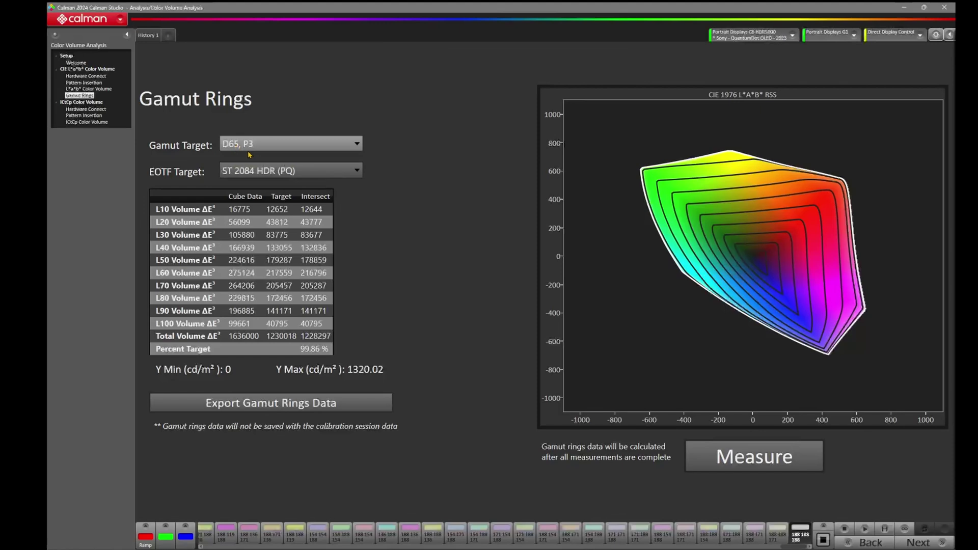
Compare against D65, HD BT.709 with ST 2084 HDR (PQ) EOTF, then switch the gamut target to BT.2020 HDR.
{"action": "left_click", "coordinate": [251, 148]}
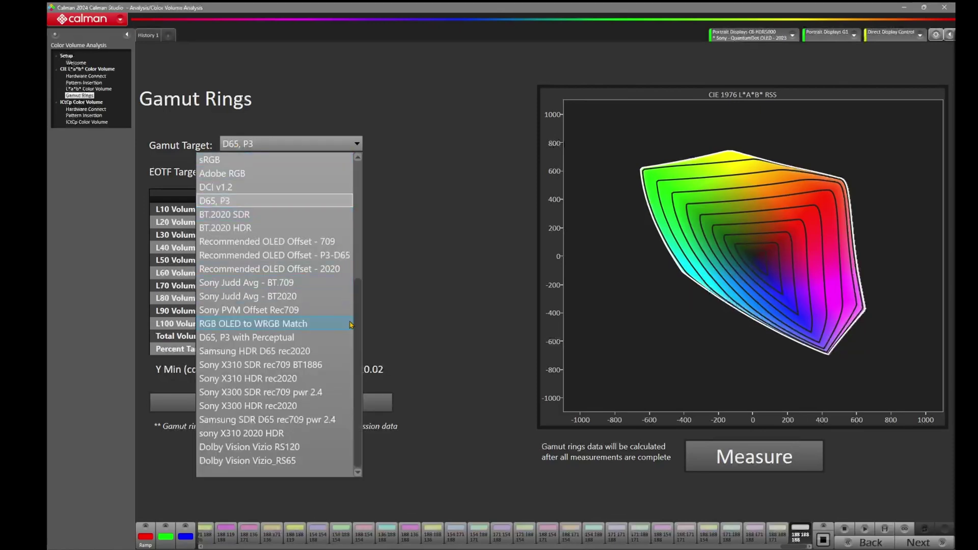
{"action": "left_click_drag", "start_coordinate": [359, 330], "coordinate": [359, 190]}
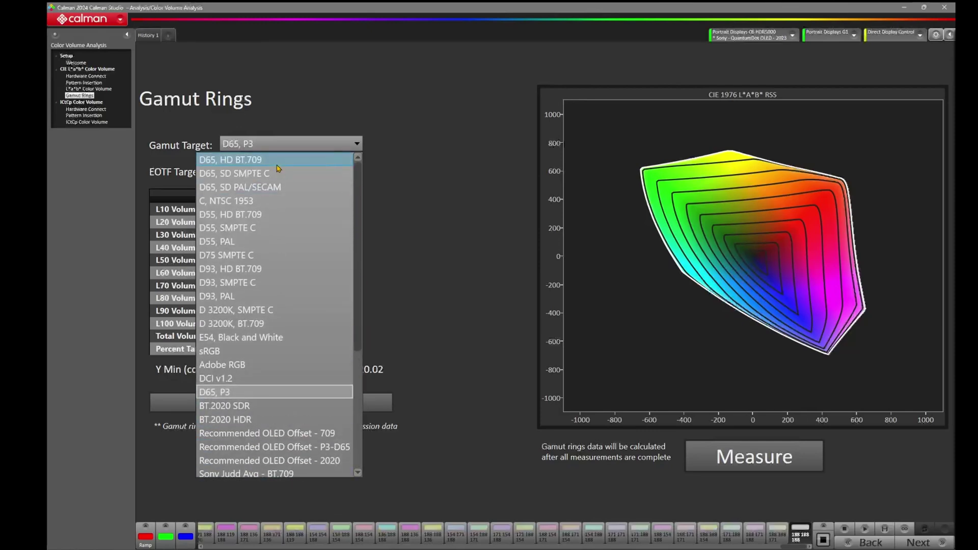
{"action": "left_click", "coordinate": [484, 185]}
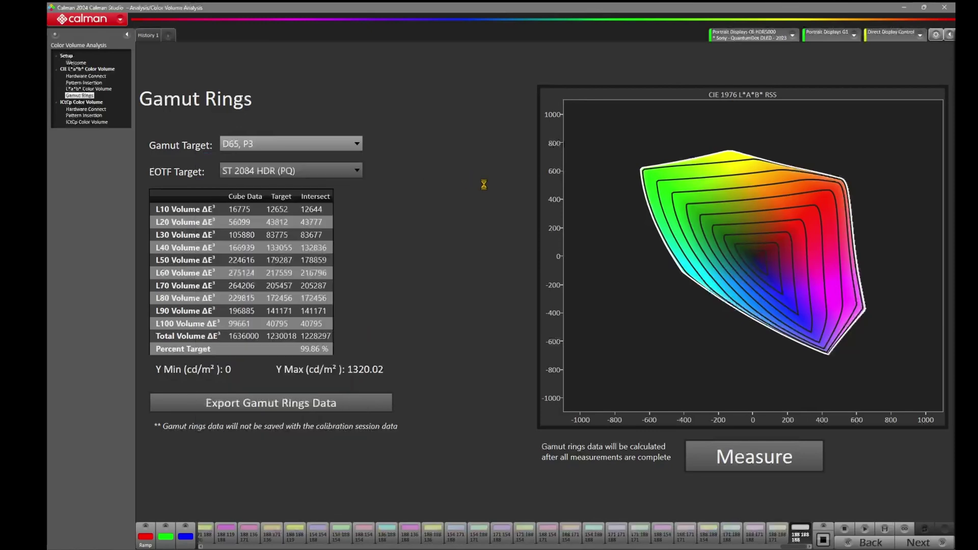
{"action": "left_click", "coordinate": [298, 169]}
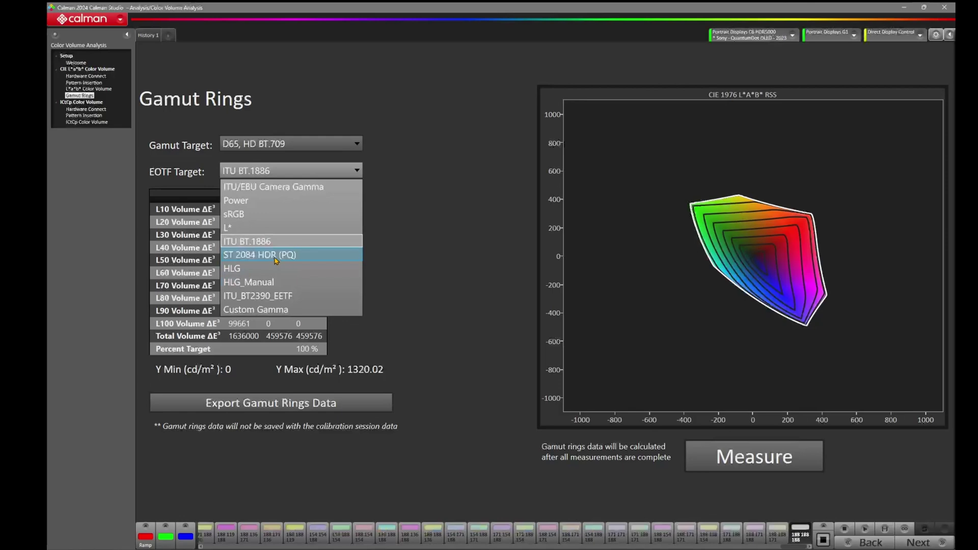
{"action": "left_click", "coordinate": [275, 256]}
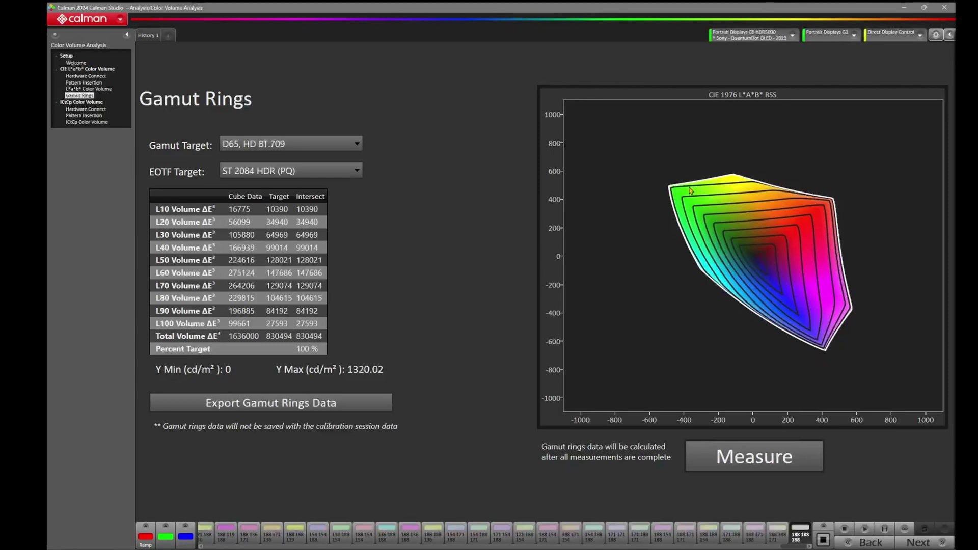
{"action": "left_click", "coordinate": [283, 144]}
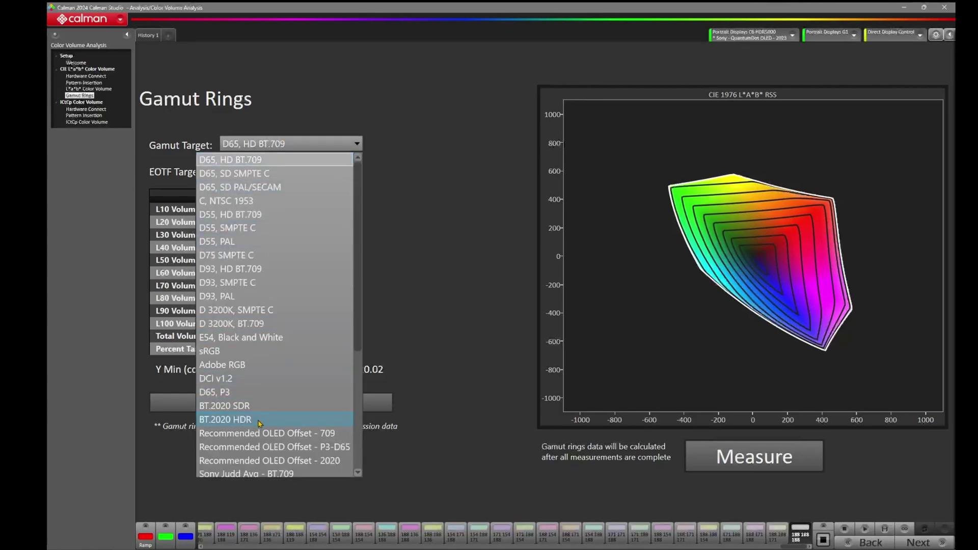
{"action": "left_click", "coordinate": [854, 161]}
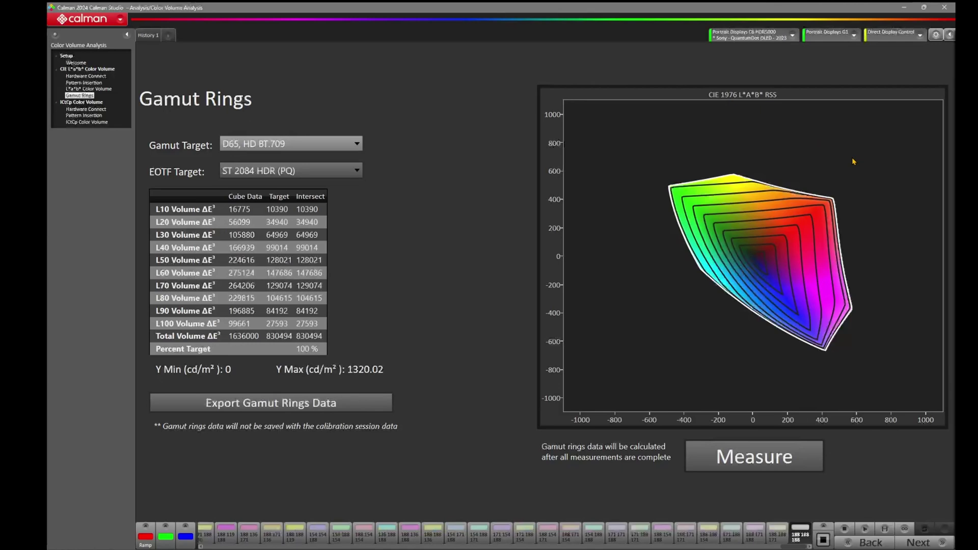
In chart properties, enable precalculated colourspaces and set Inner Gamut to P3, D65, ST.2084.
{"action": "right_click", "coordinate": [737, 245]}
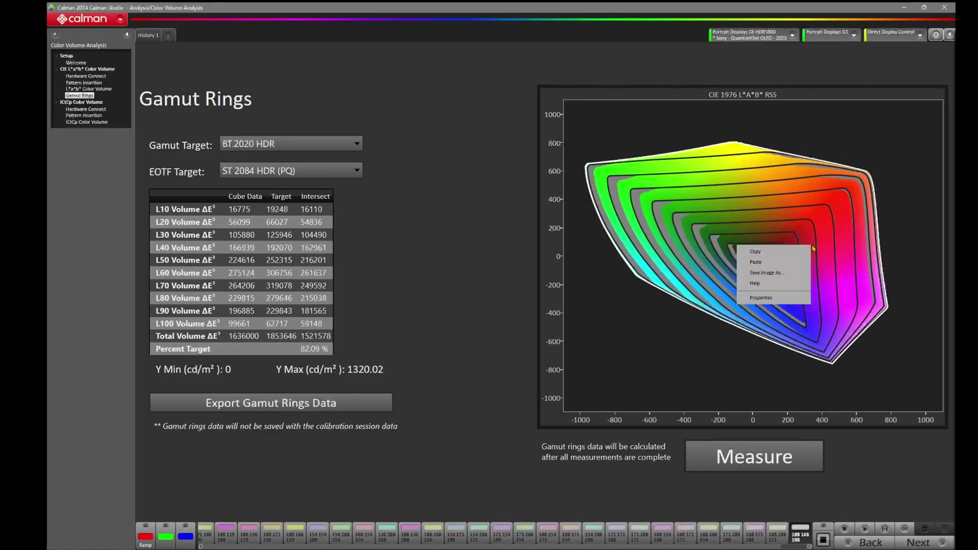
{"action": "left_click", "coordinate": [785, 298]}
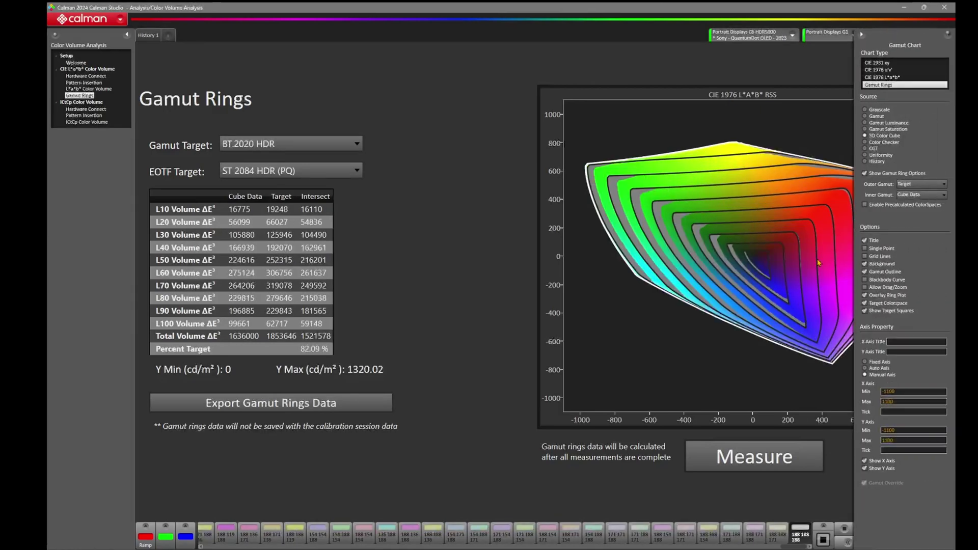
{"action": "left_click", "coordinate": [865, 206]}
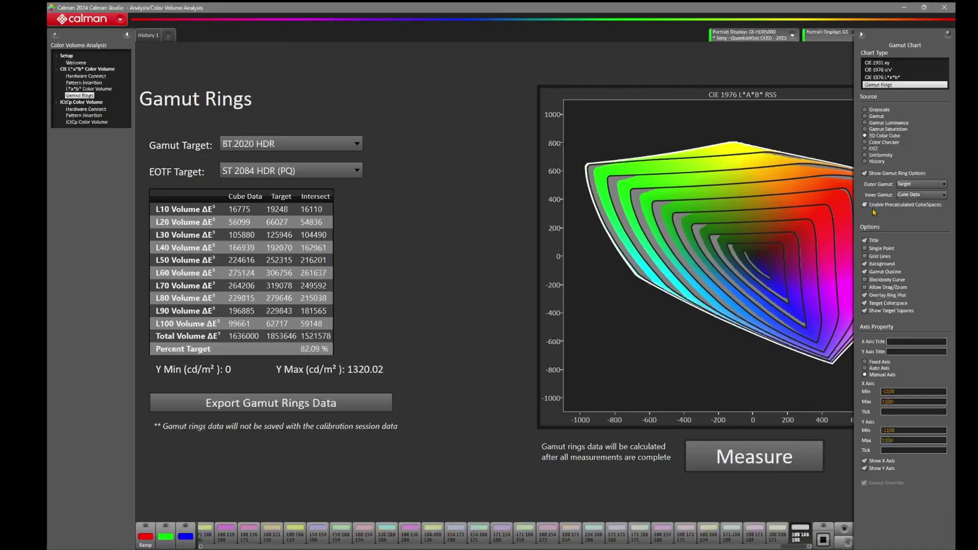
{"action": "left_click", "coordinate": [913, 197]}
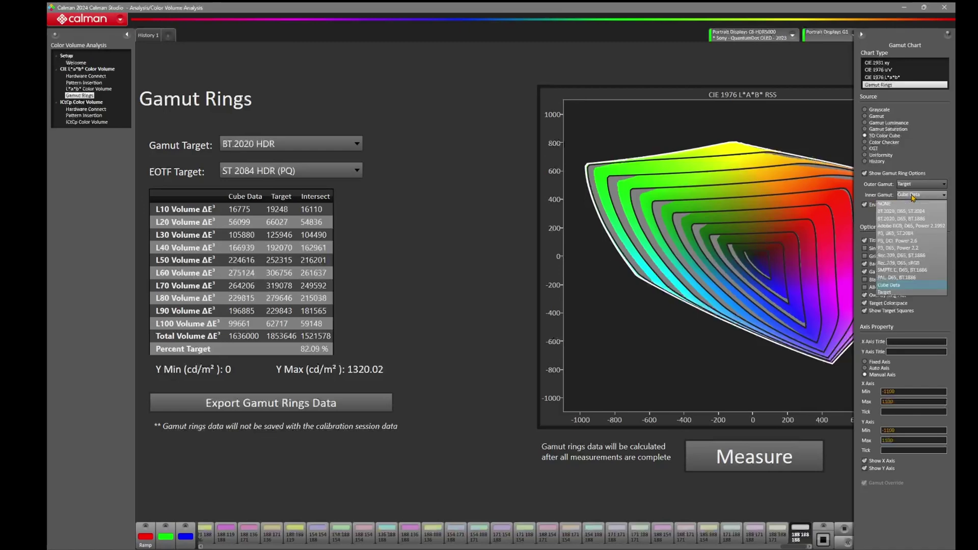
{"action": "left_click", "coordinate": [905, 235]}
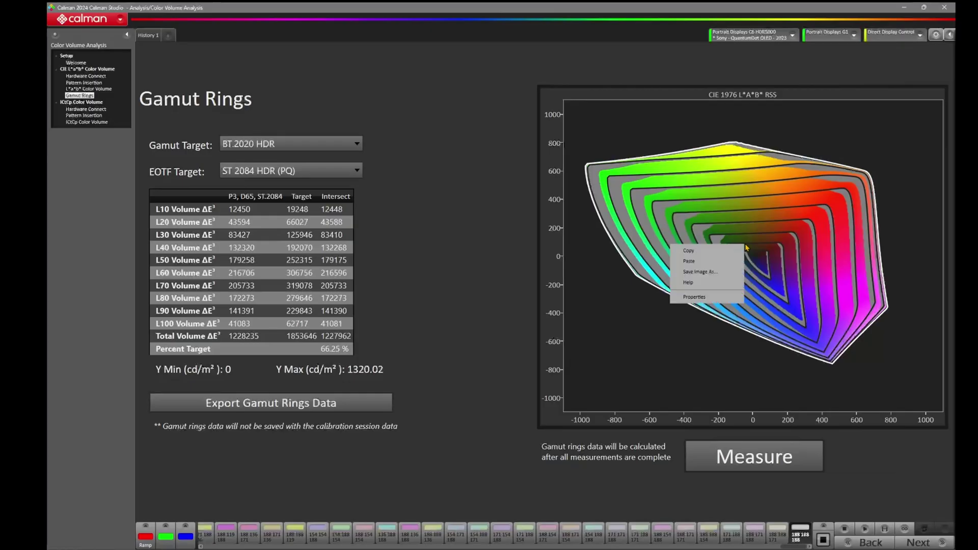
Switch the chart's inner gamut back to Cube Data, restoring 82.09% BT.2020 HDR coverage.
{"action": "left_click", "coordinate": [716, 296]}
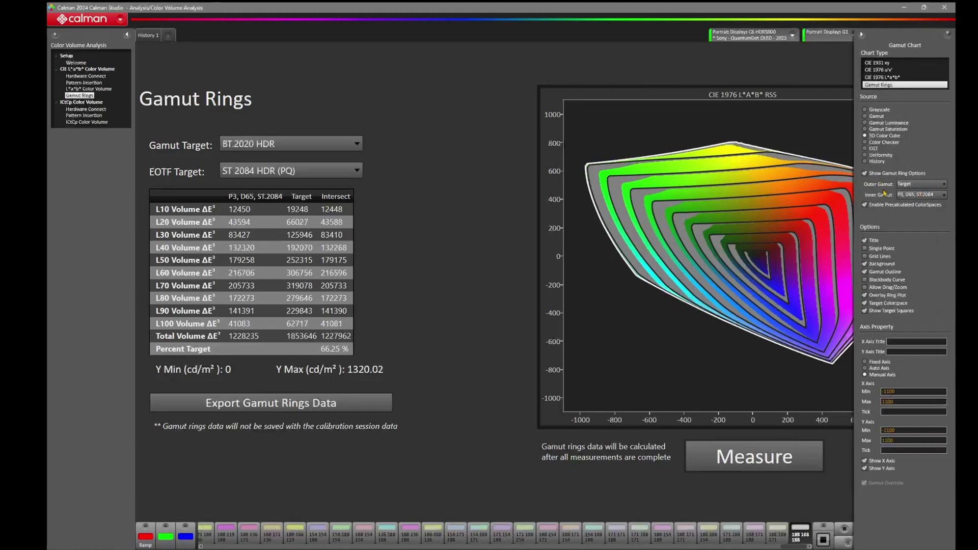
{"action": "left_click", "coordinate": [911, 195]}
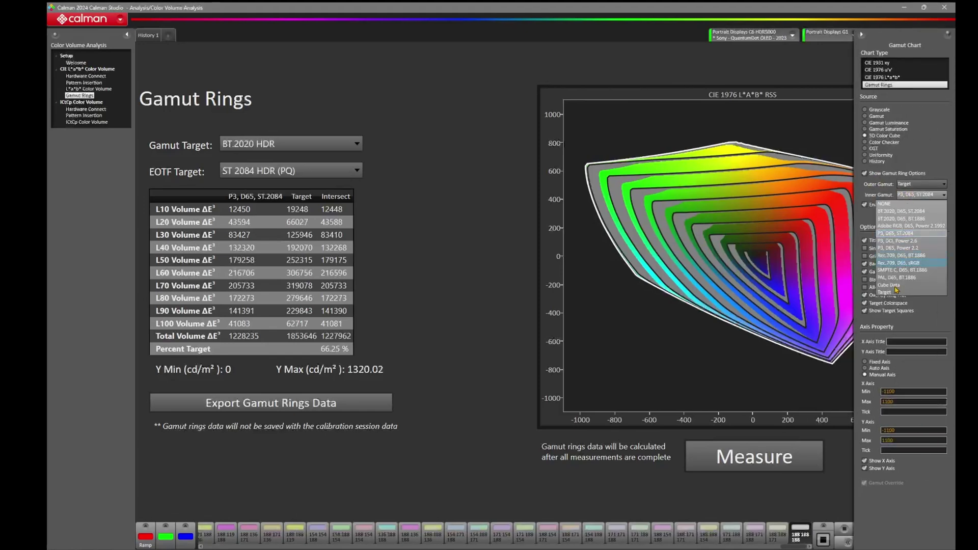
{"action": "left_click", "coordinate": [901, 286]}
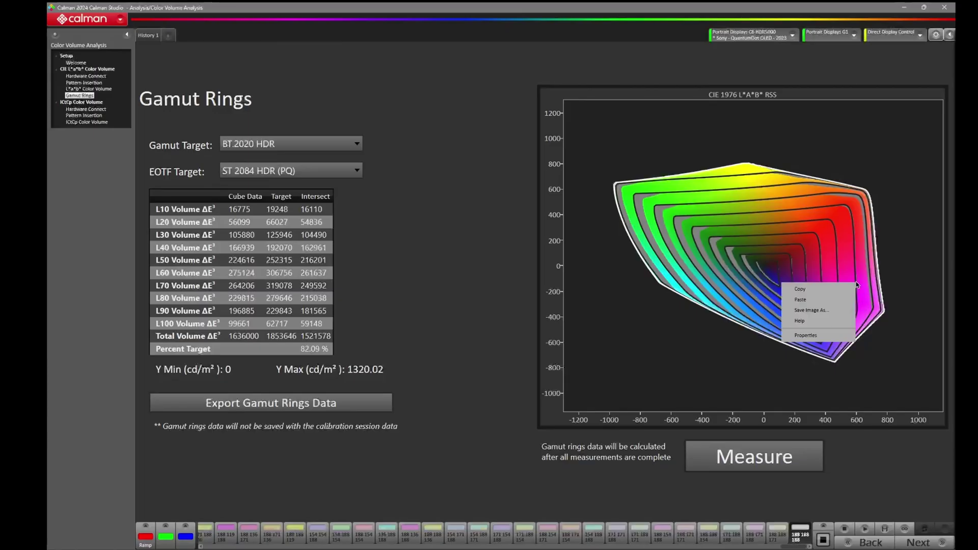
Enable Allow Drag/Zoom on the gamut rings chart, rotate it slightly, and zoom into the centre rings.
{"action": "left_click", "coordinate": [840, 332]}
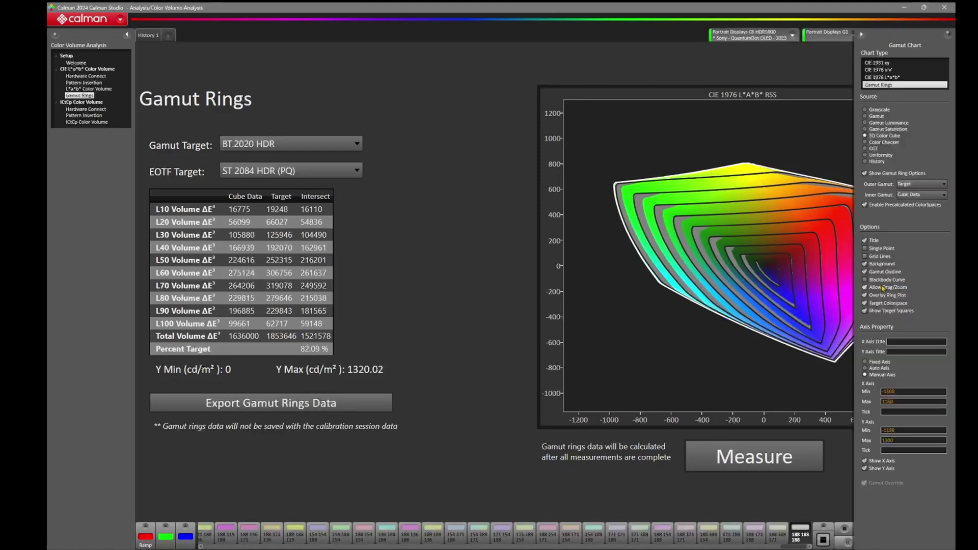
{"action": "left_click", "coordinate": [881, 289]}
{"action": "mouse_move", "coordinate": [774, 251]}
{"action": "left_mouse_down"}
{"action": "mouse_move", "coordinate": [766, 239]}
{"action": "mouse_move", "coordinate": [732, 260]}
{"action": "mouse_move", "coordinate": [756, 274]}
{"action": "mouse_move", "coordinate": [771, 245]}
{"action": "left_mouse_up"}
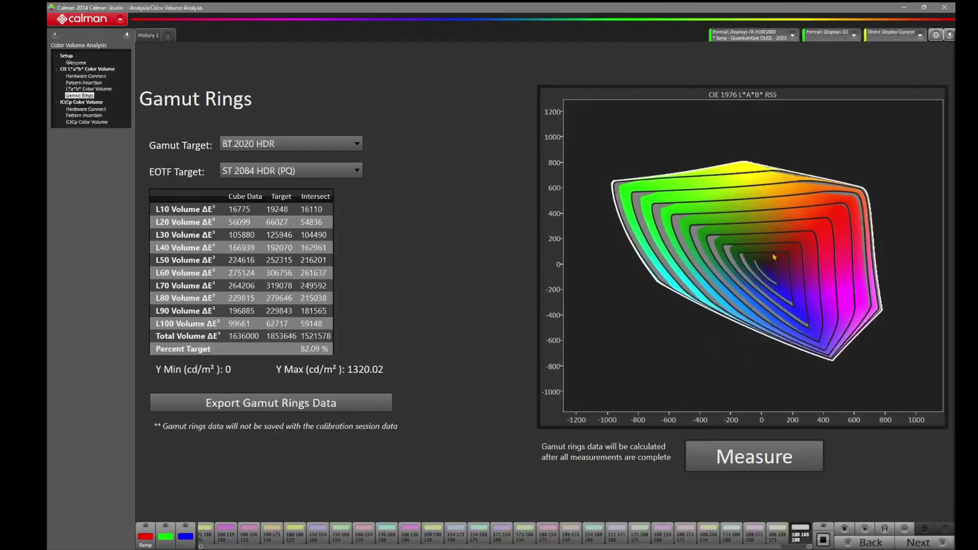
{"action": "scroll", "coordinate": [773, 253], "scroll_direction": "down", "scroll_amount": 4}
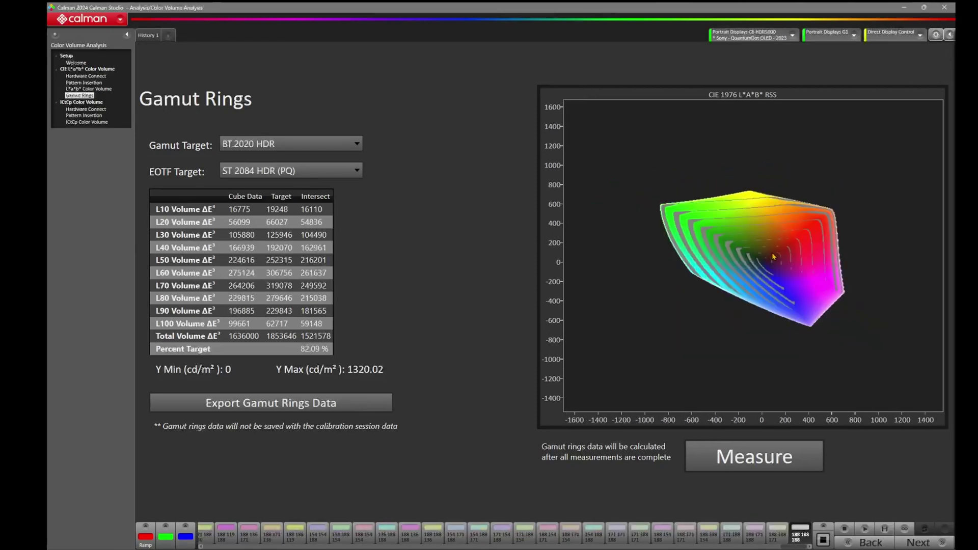
{"action": "scroll", "coordinate": [772, 252], "scroll_direction": "up", "scroll_amount": 1}
{"action": "scroll", "coordinate": [771, 252], "scroll_direction": "up", "scroll_amount": 6}
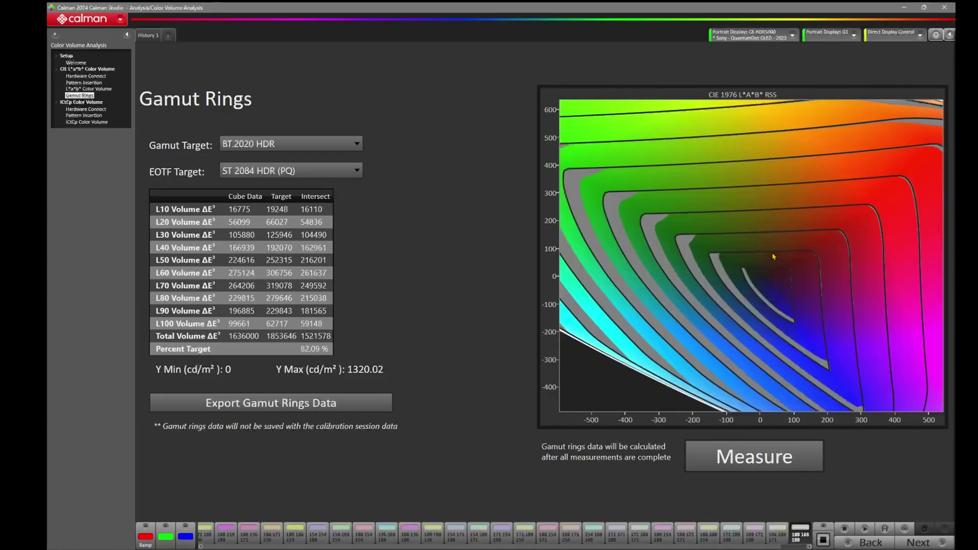